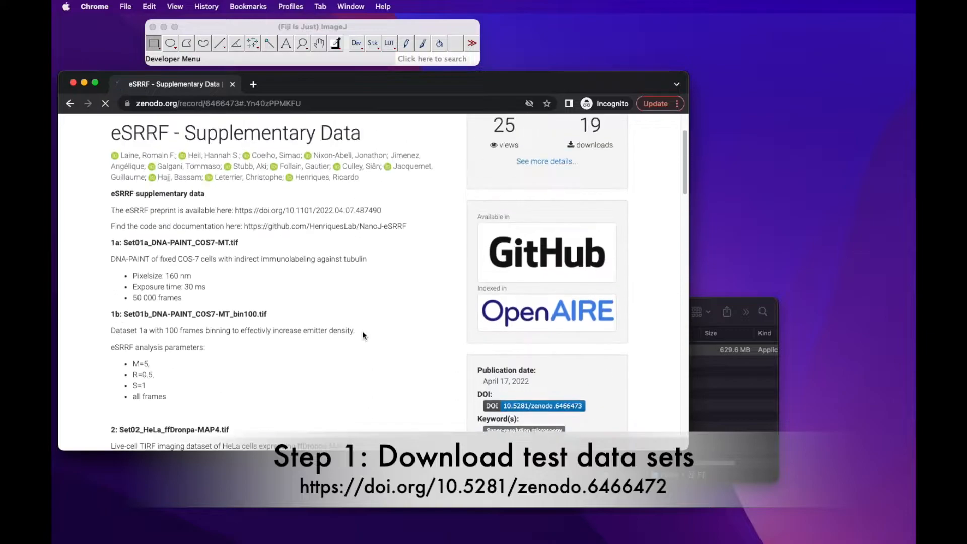
Step: Download the dataset Set01b_DNA-PAINT_COS7-MT_bin100.tif from the record's file list
scroll(363, 334, down, 15)
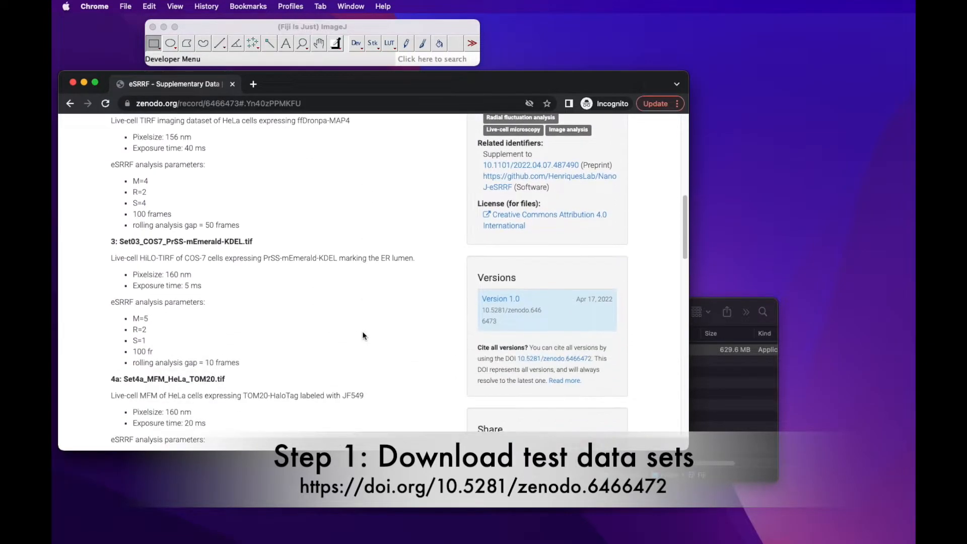
scroll(362, 334, down, 15)
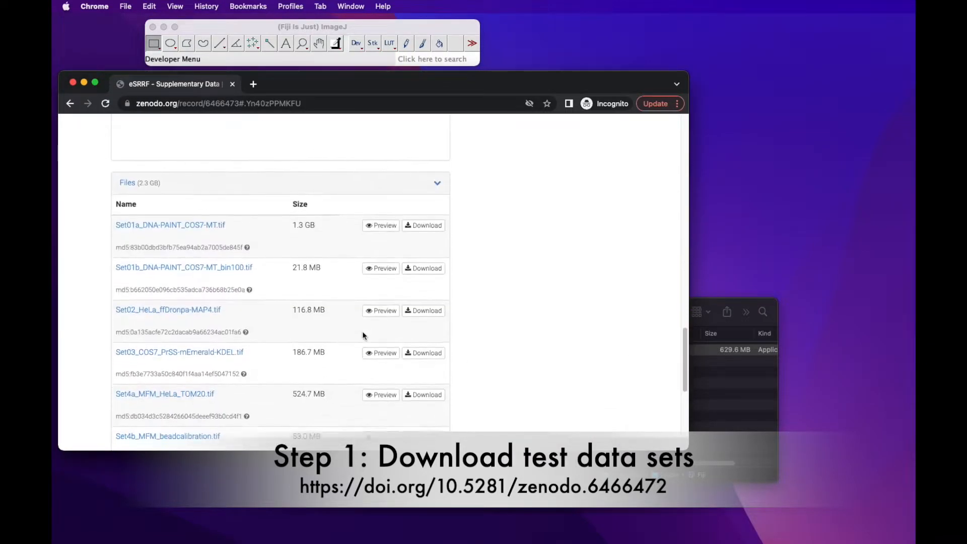
scroll(312, 294, up, 10)
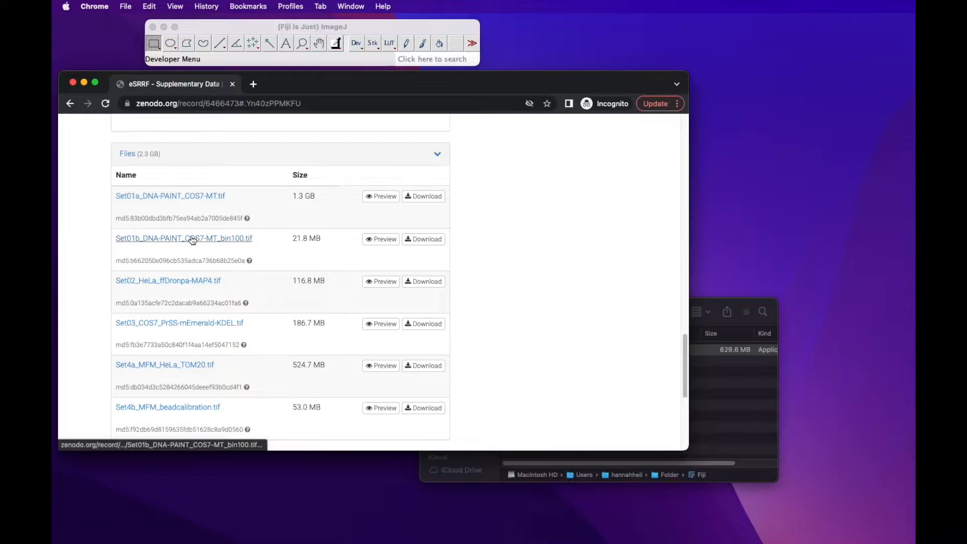
click(432, 240)
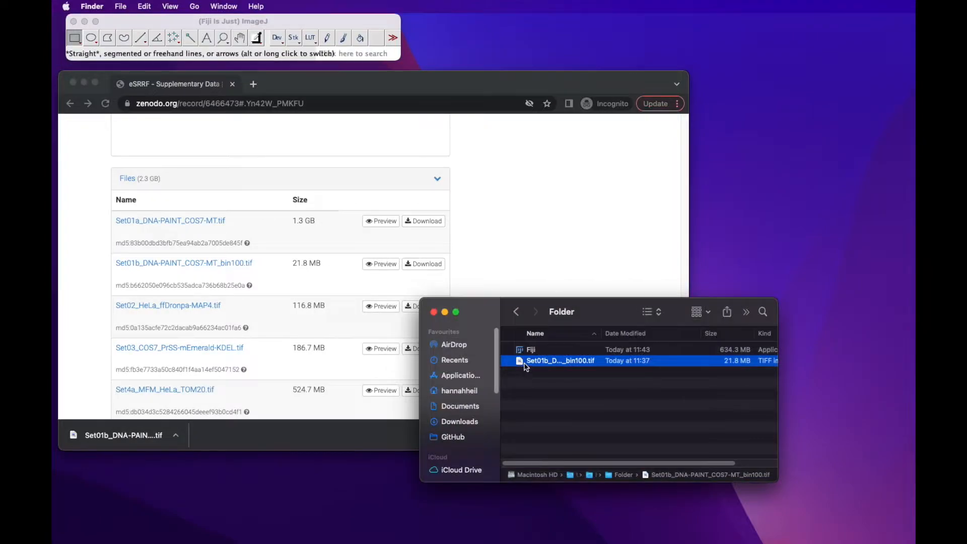
Step: Open the downloaded Set01b_DNA-PAINT_COS7-MT_bin100.tif in Fiji, enlarge the image and briefly play its frames
drag(527, 361, 226, 58)
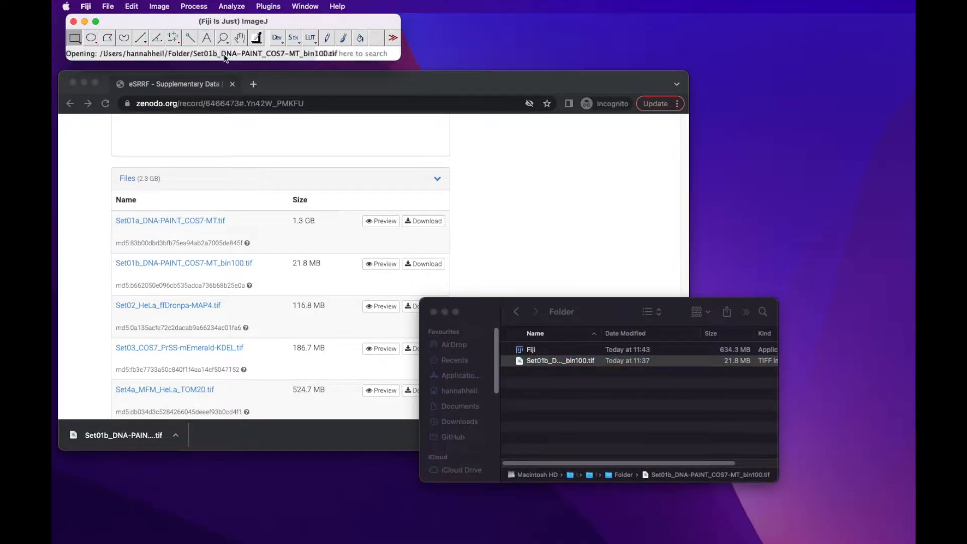
drag(115, 72, 533, 51)
click(223, 38)
click(567, 122)
click(448, 250)
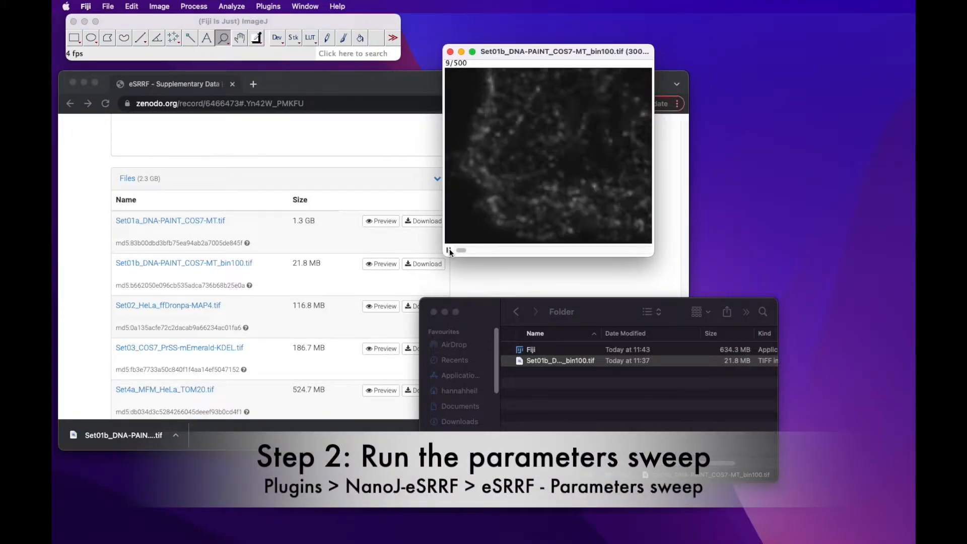
click(449, 250)
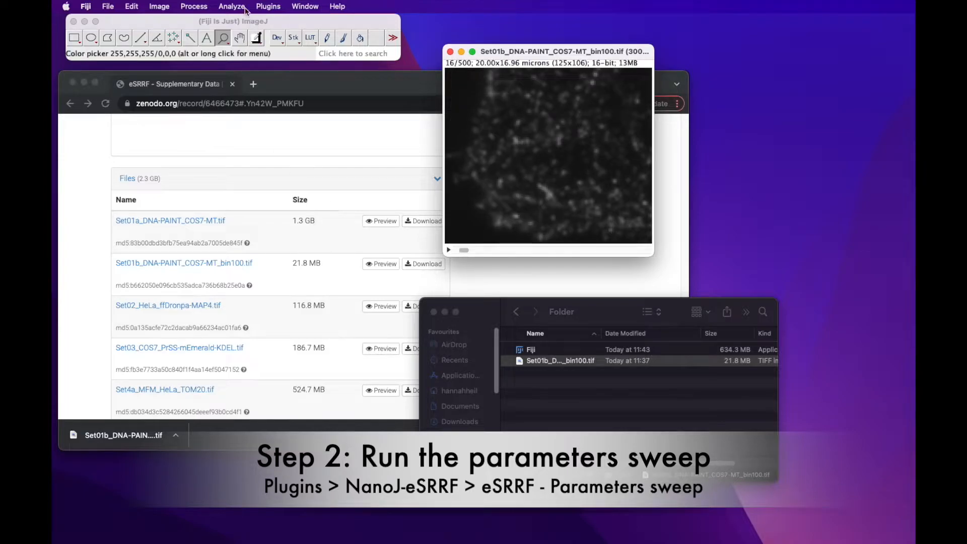
Step: Start the NanoJ-eSRRF Parameters sweep on the image stack and set the magnification to 5
click(268, 6)
mouse_move(312, 343)
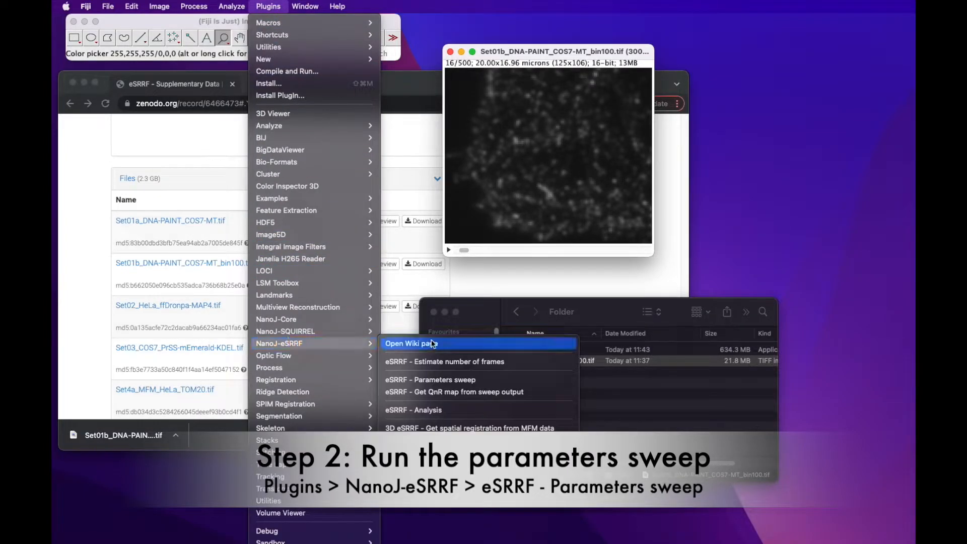
click(439, 380)
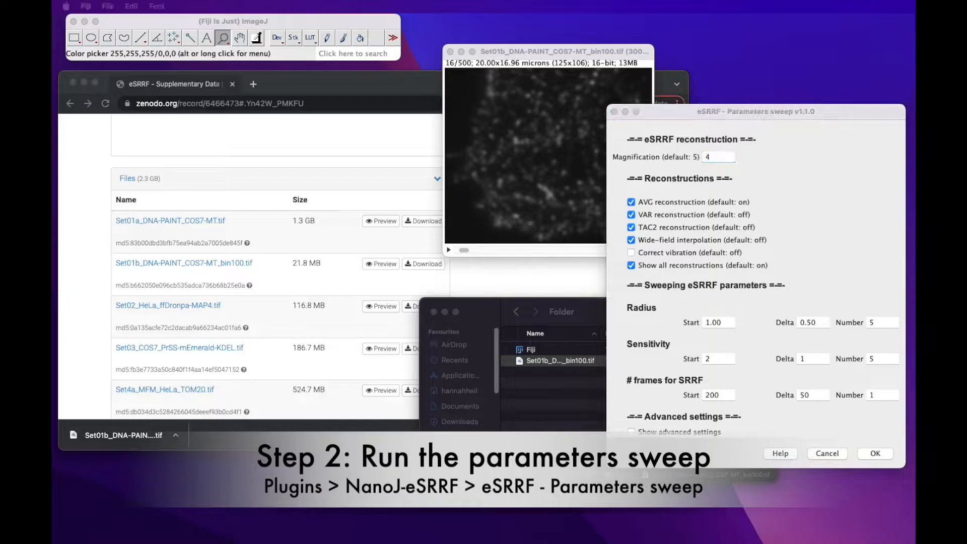
drag(142, 172, 144, 295)
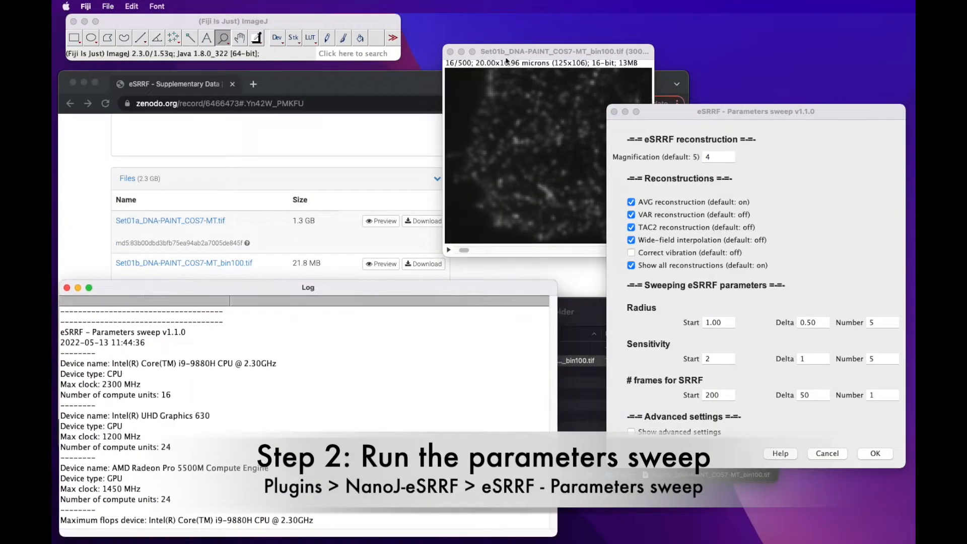
drag(506, 54, 441, 61)
click(720, 157)
text(5)
Step: Check the recommended eSRRF analysis parameters for dataset 1b on the Zenodo page in the browser
click(250, 198)
scroll(262, 283, down, 10)
scroll(260, 282, up, 15)
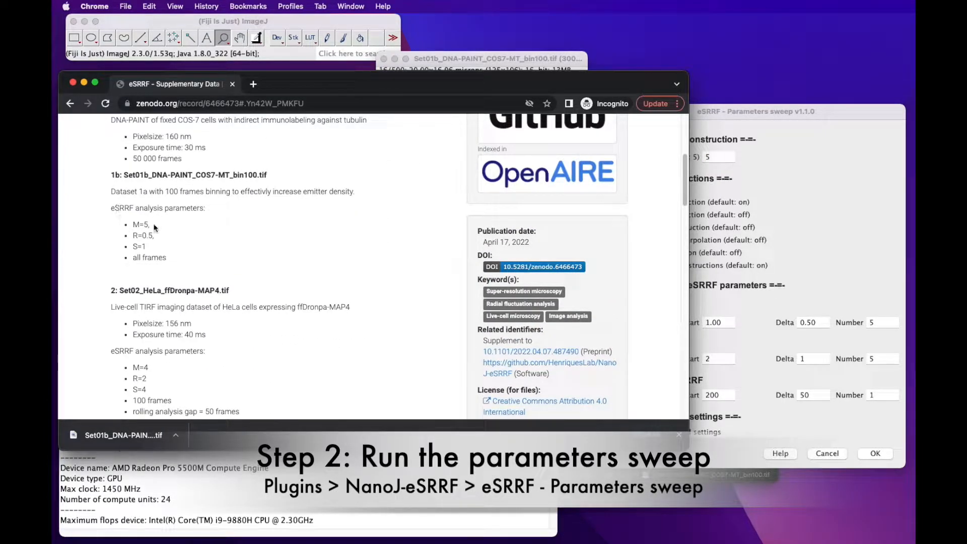
Step: Return to the Parameters sweep settings in Fiji and turn off the VAR and TAC2 reconstructions
click(801, 164)
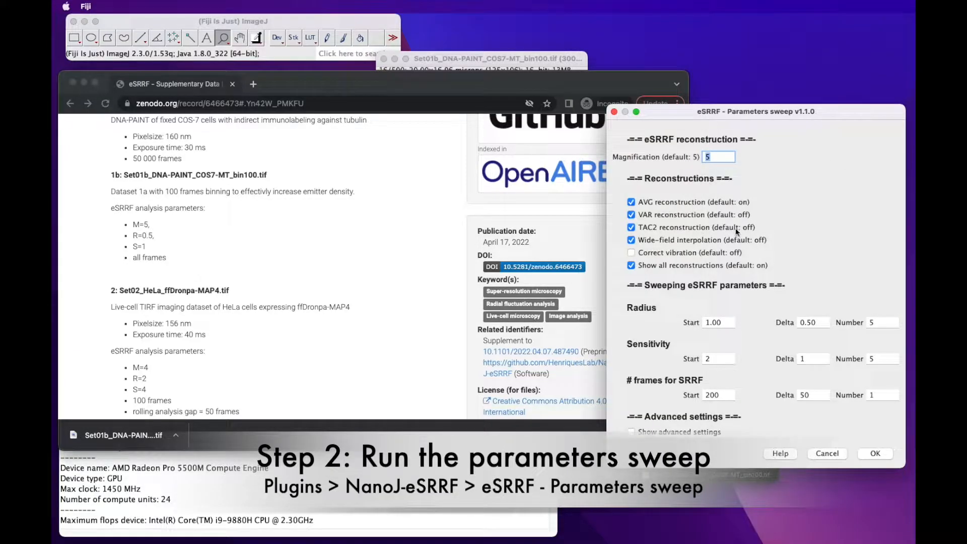
click(631, 215)
click(630, 228)
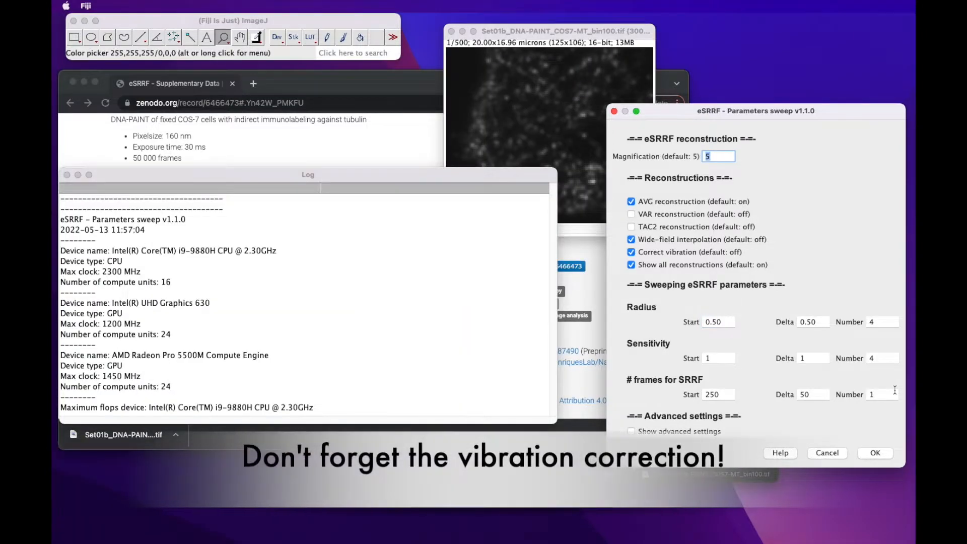
Step: Show the sweep's advanced settings, keep AMD Radeon Pro 5500M Compute Engine as processing device, and run the parameter sweep
click(674, 430)
drag(866, 102, 584, 95)
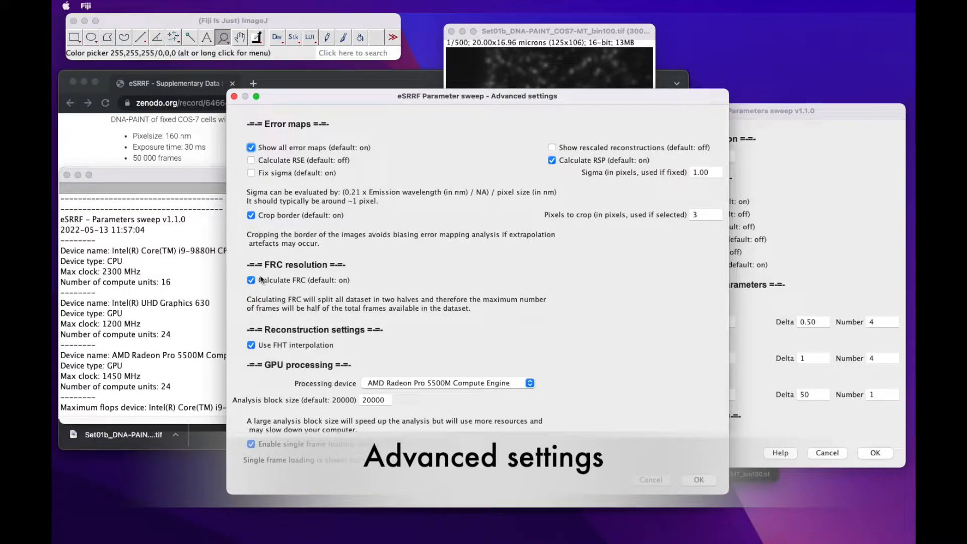
click(519, 384)
click(517, 382)
click(698, 480)
click(875, 452)
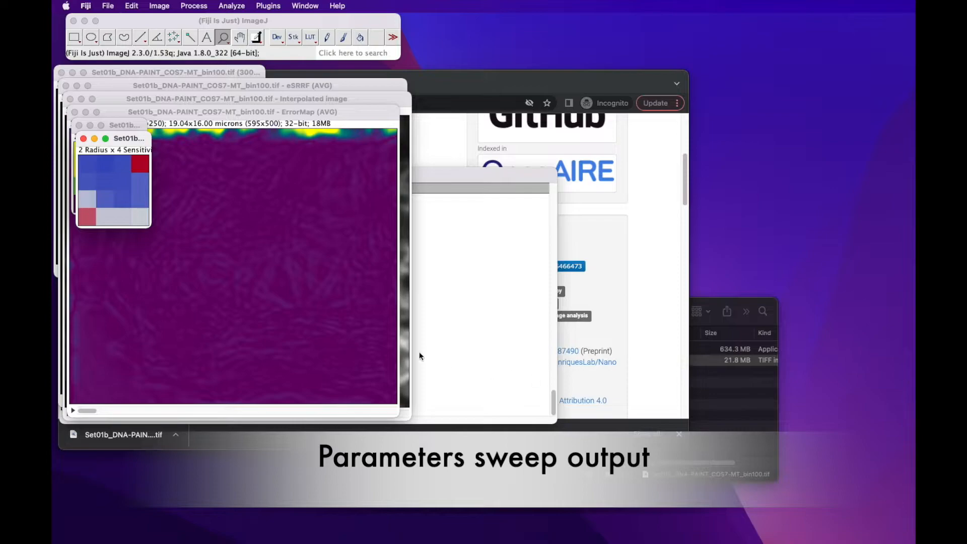
Step: Move the FRC and RSP sweep maps clear of the other outputs and browse the error map's slices
drag(137, 138, 540, 38)
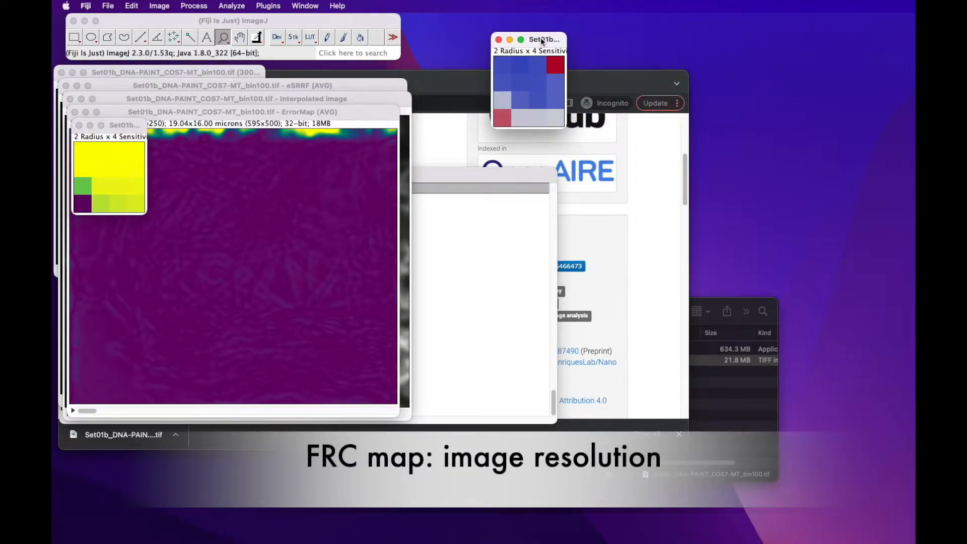
drag(539, 38, 500, 26)
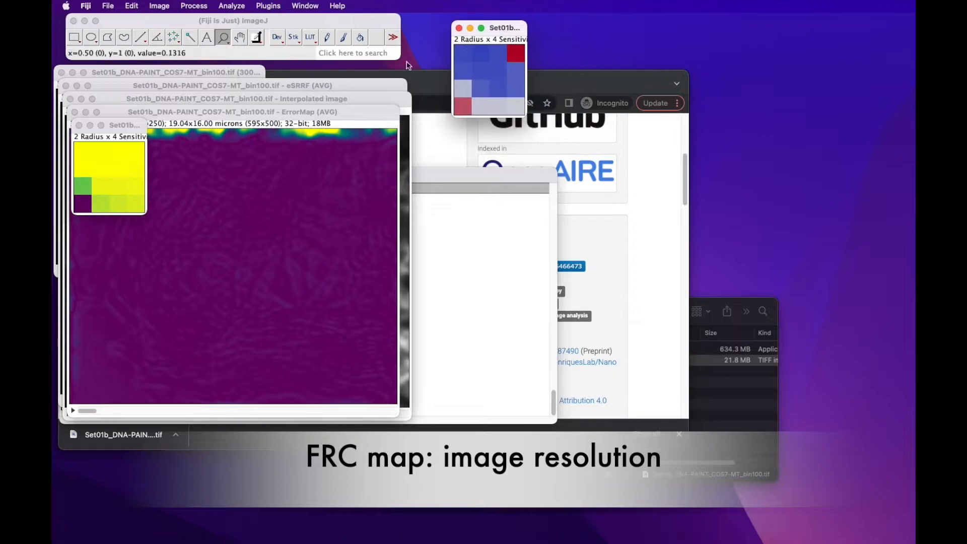
drag(121, 125, 575, 17)
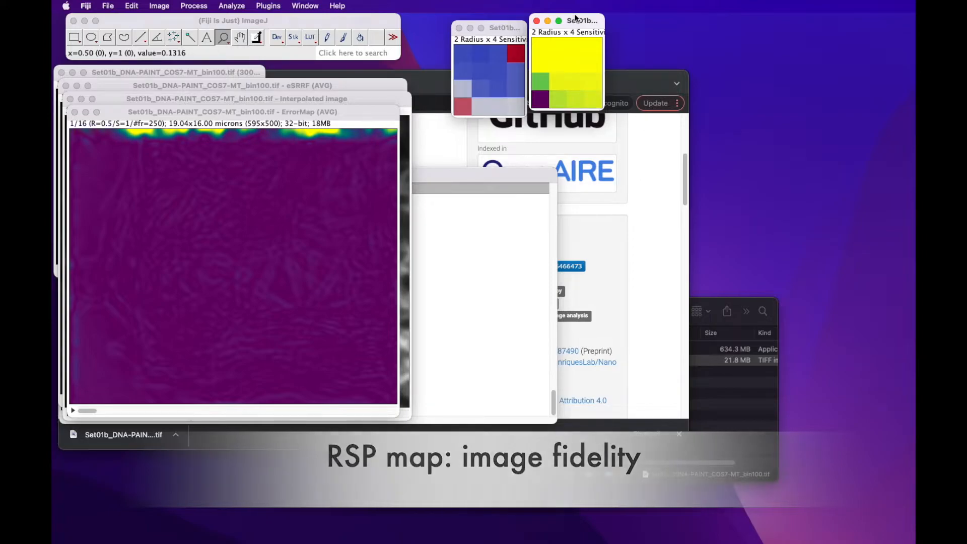
drag(90, 409, 373, 415)
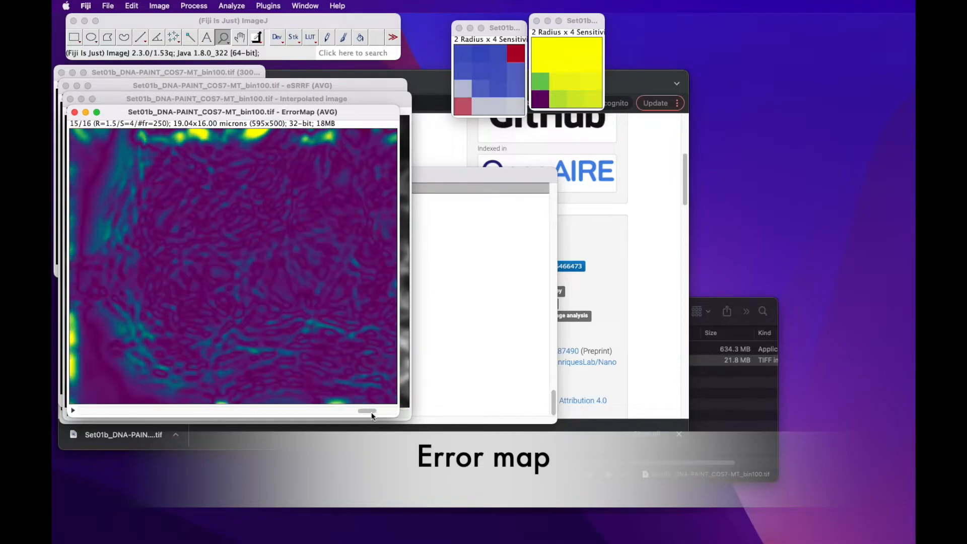
Step: Spread out the error map, interpolated image and eSRRF reconstruction windows, and browse the reconstruction stack's slices
drag(181, 117, 727, 129)
drag(268, 99, 677, 133)
drag(375, 83, 433, 141)
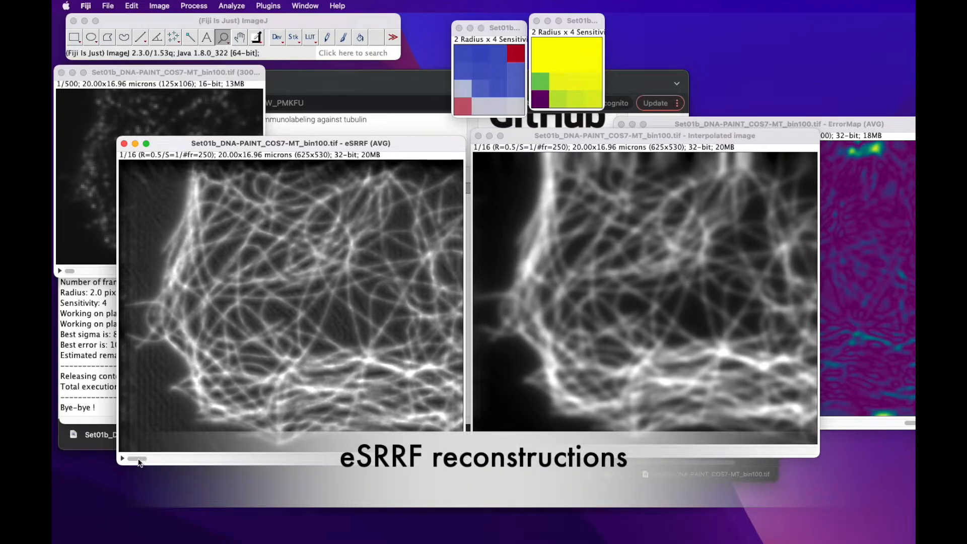
drag(149, 463, 446, 464)
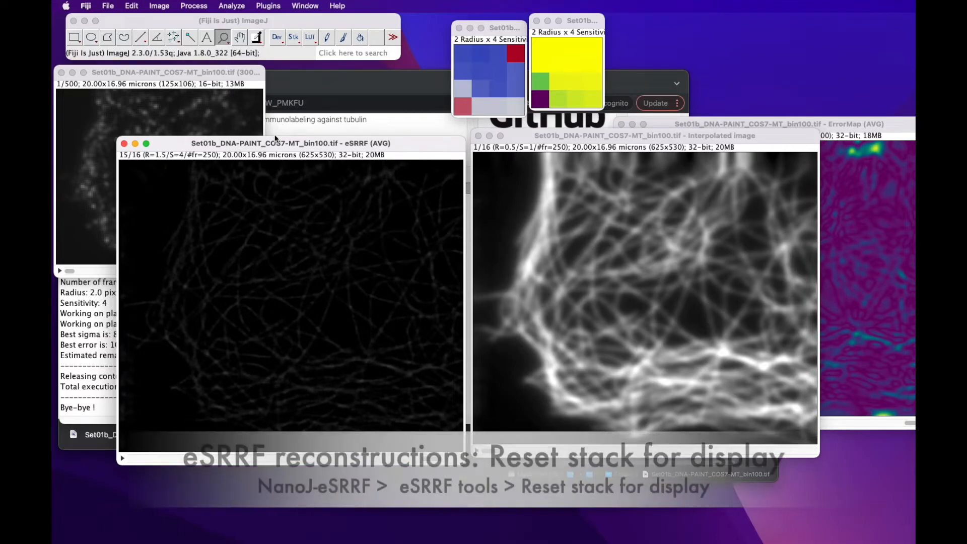
Step: Apply Reset stack for display to the eSRRF (AVG) stack and browse the resulting stack to its last slice
click(159, 5)
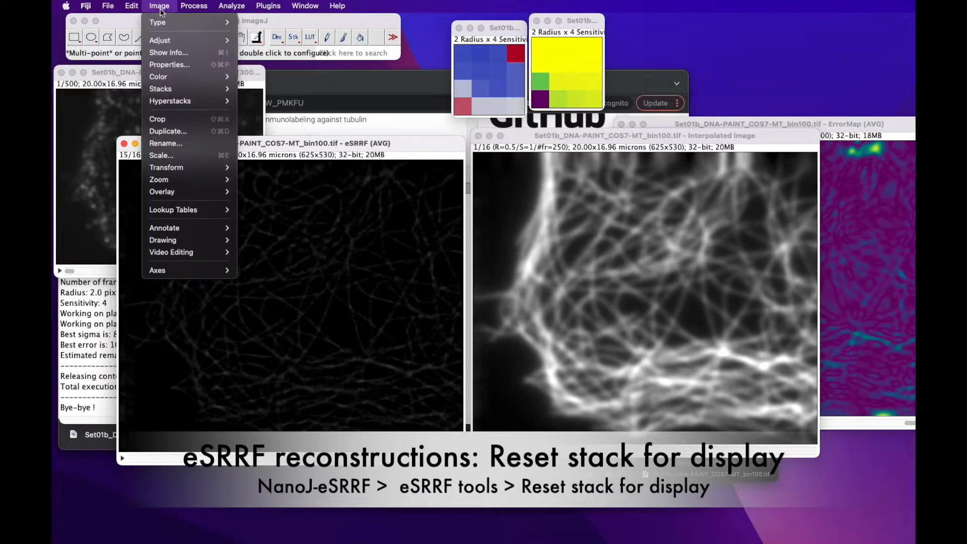
mouse_move(268, 6)
mouse_move(297, 343)
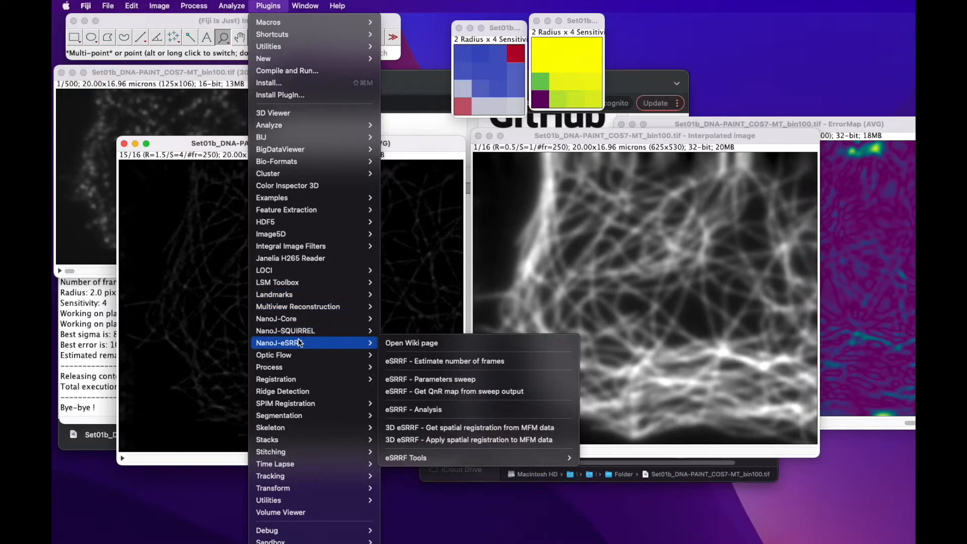
mouse_move(449, 459)
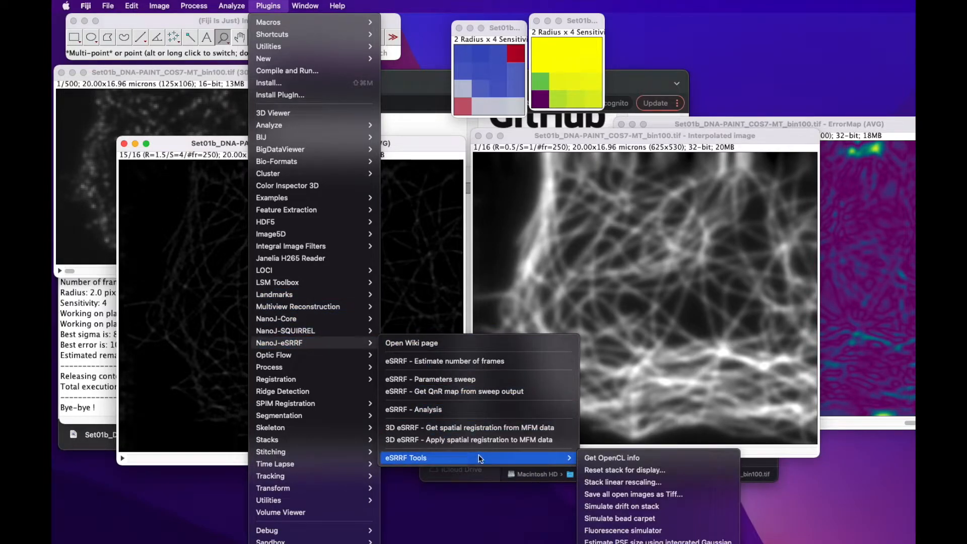
click(629, 470)
drag(150, 418, 439, 423)
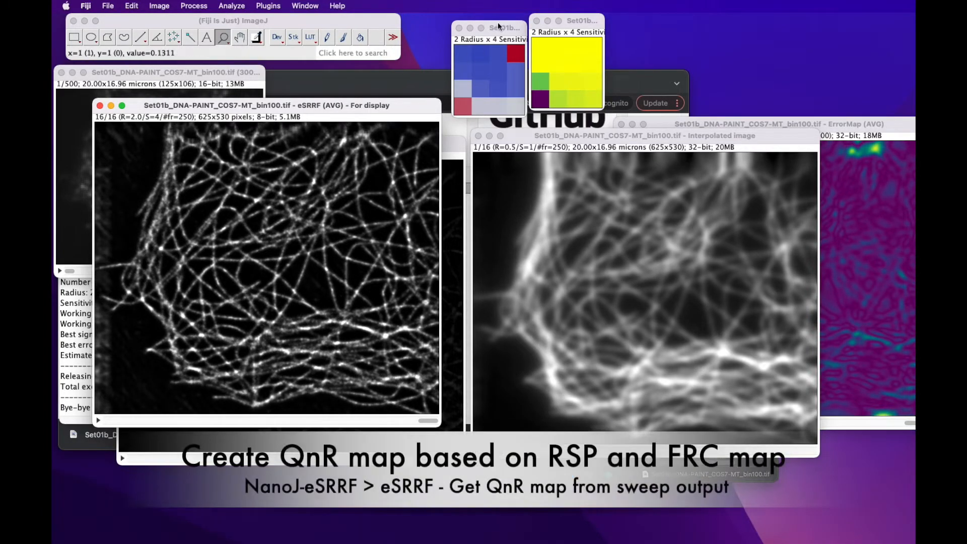
Step: Generate a QnR map from the RSP and FRC sweep maps with automatic min and max and NaN removal
drag(498, 23, 472, 21)
drag(583, 22, 574, 27)
click(267, 5)
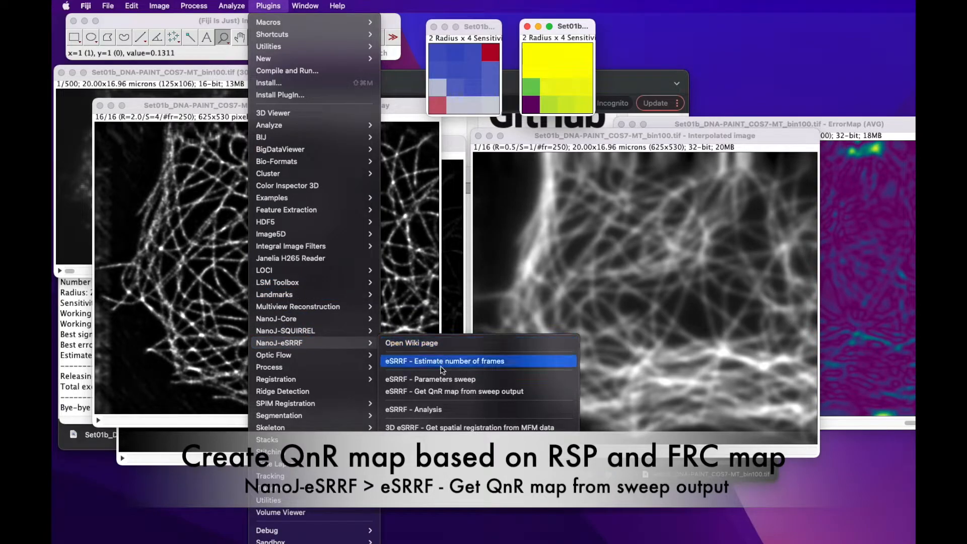
click(533, 392)
drag(826, 160, 714, 166)
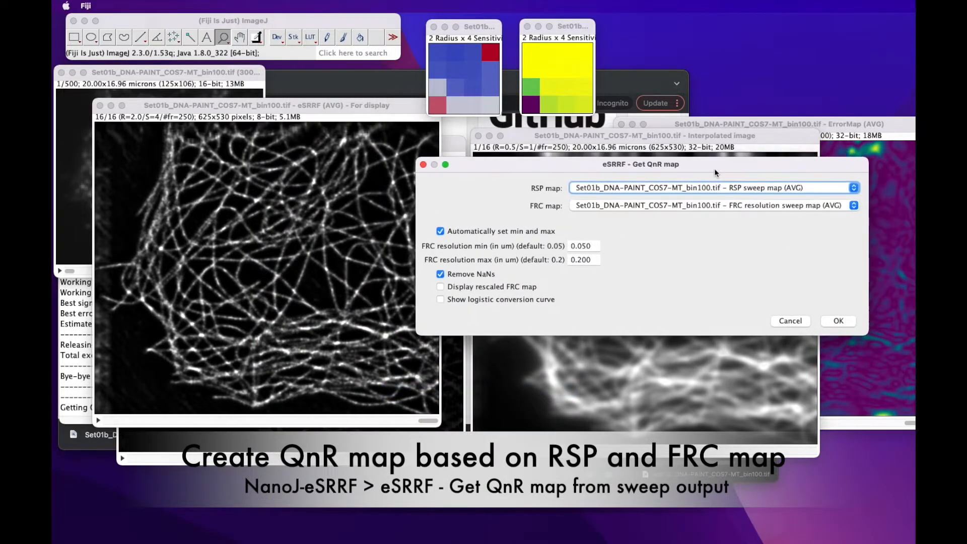
click(838, 321)
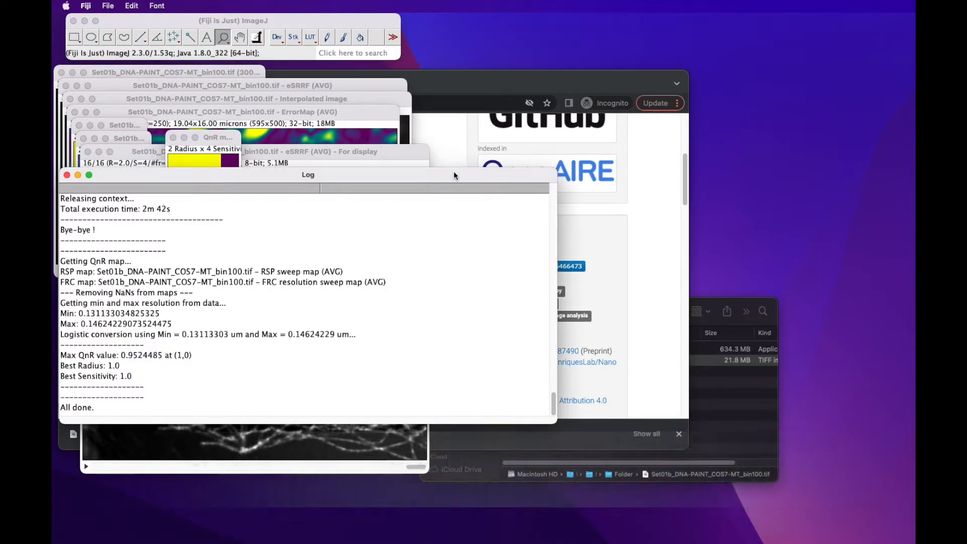
Step: Examine the best radius and sensitivity in the log and compare them with the QnR map
click(276, 331)
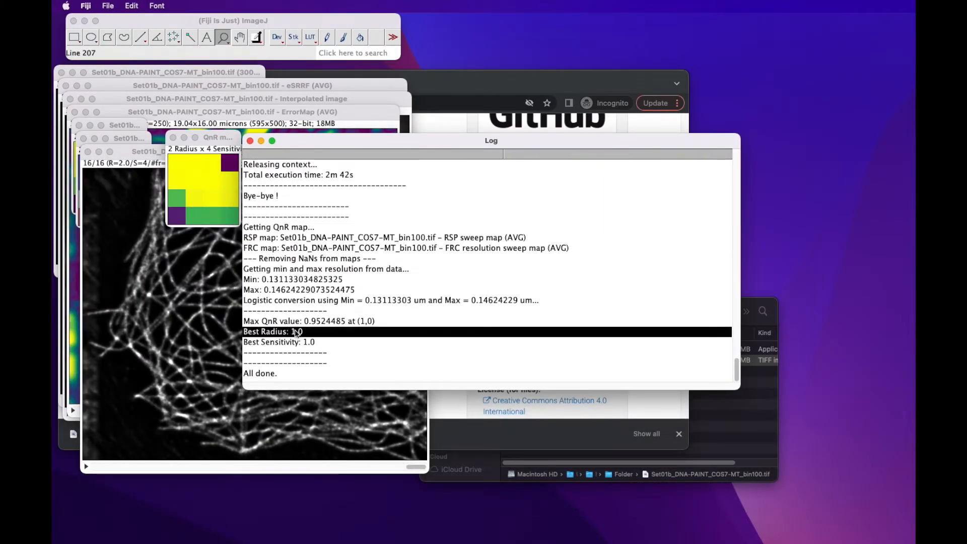
click(297, 342)
click(215, 142)
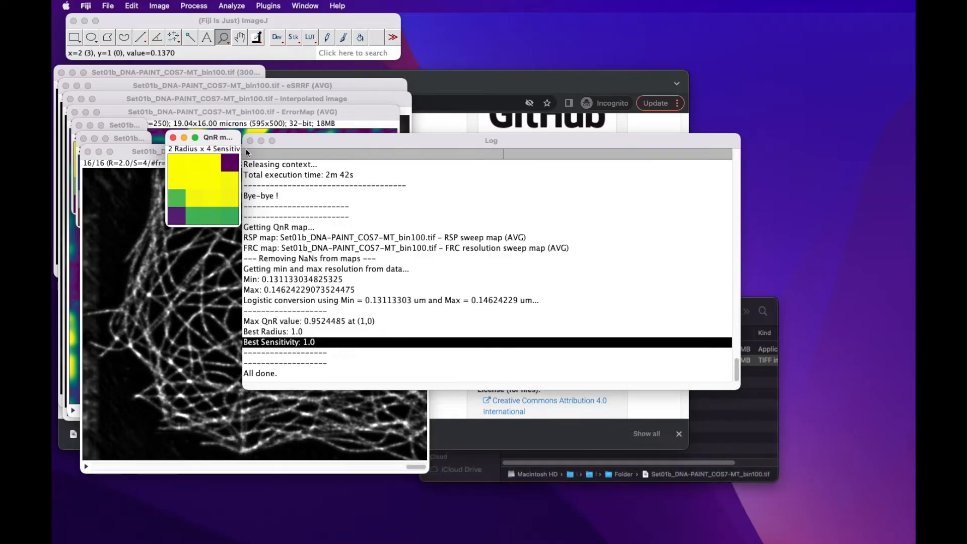
click(297, 143)
click(216, 136)
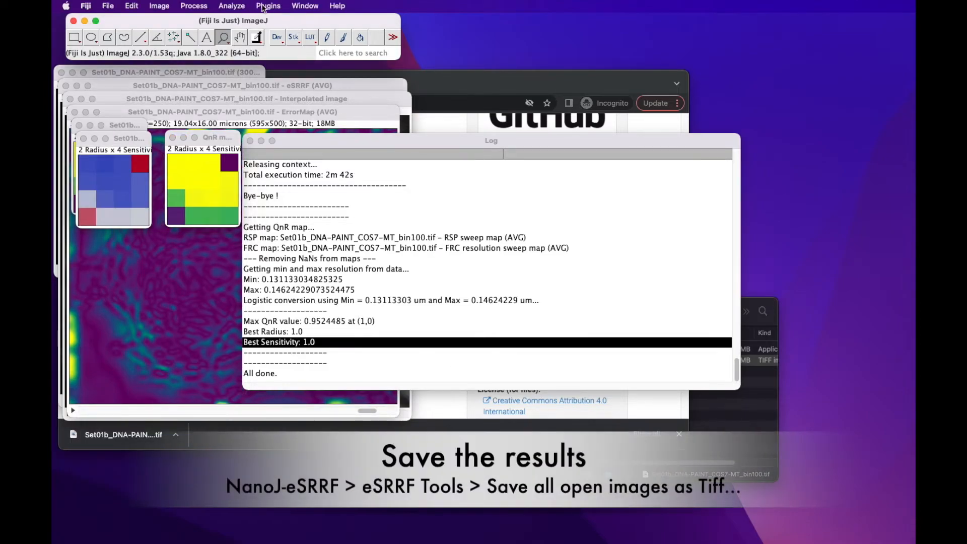
Step: Start saving all open images as TIFF with the eSRRF tools
click(262, 7)
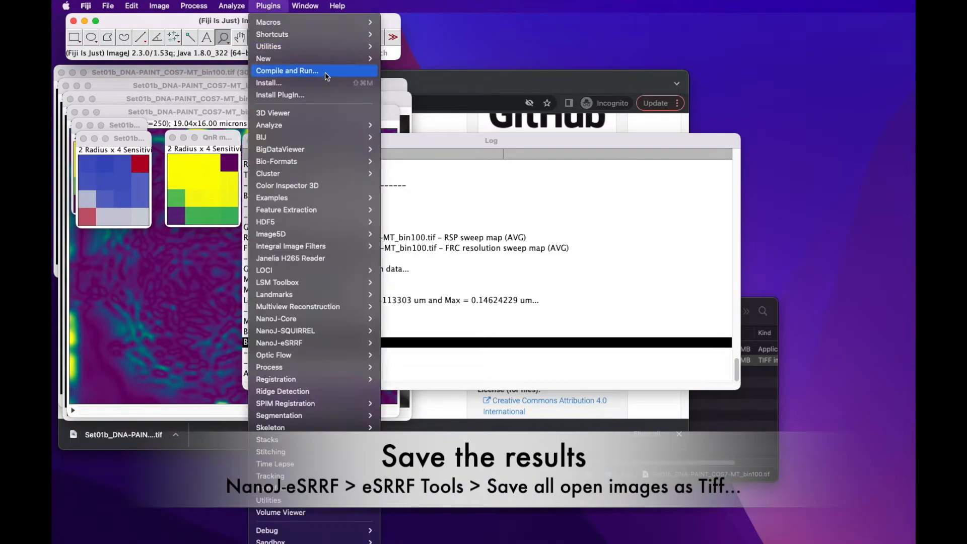
mouse_move(322, 343)
mouse_move(500, 457)
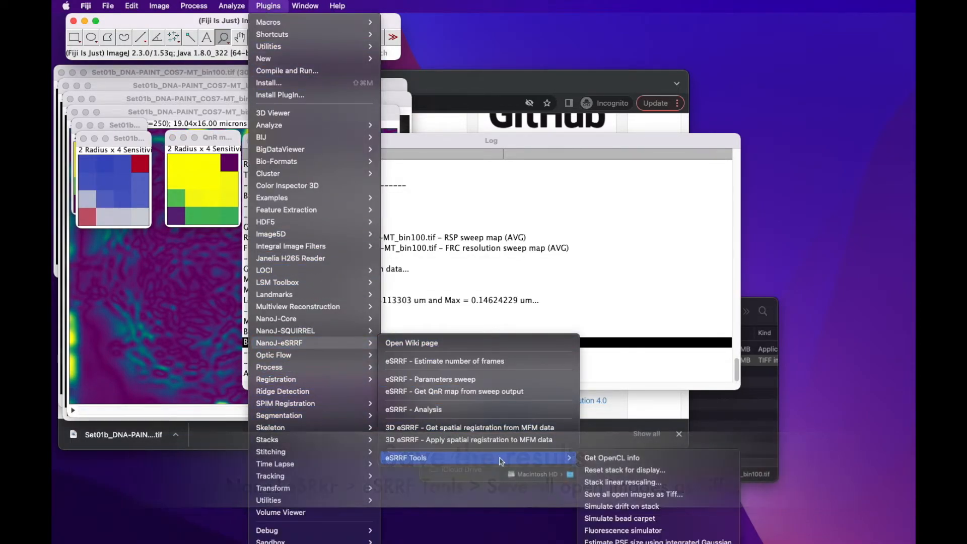
click(612, 493)
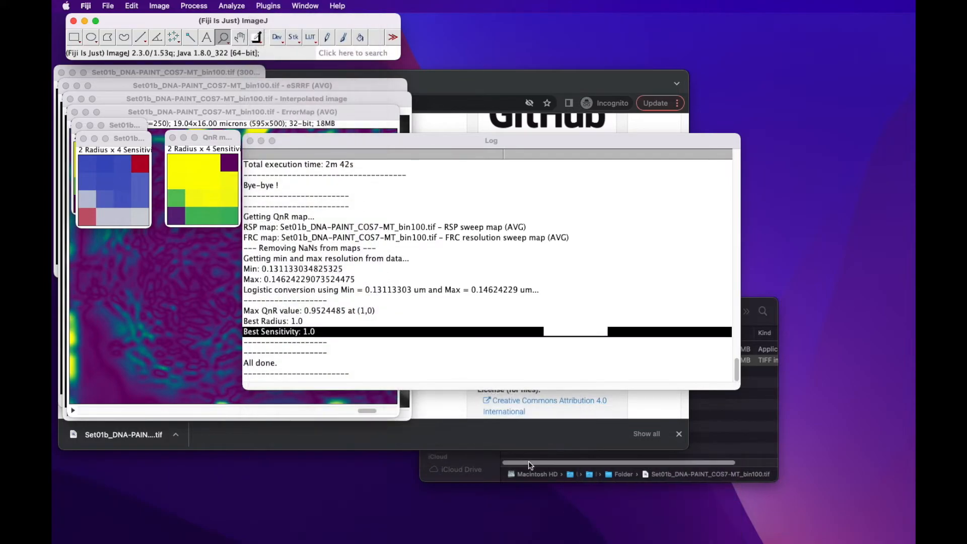